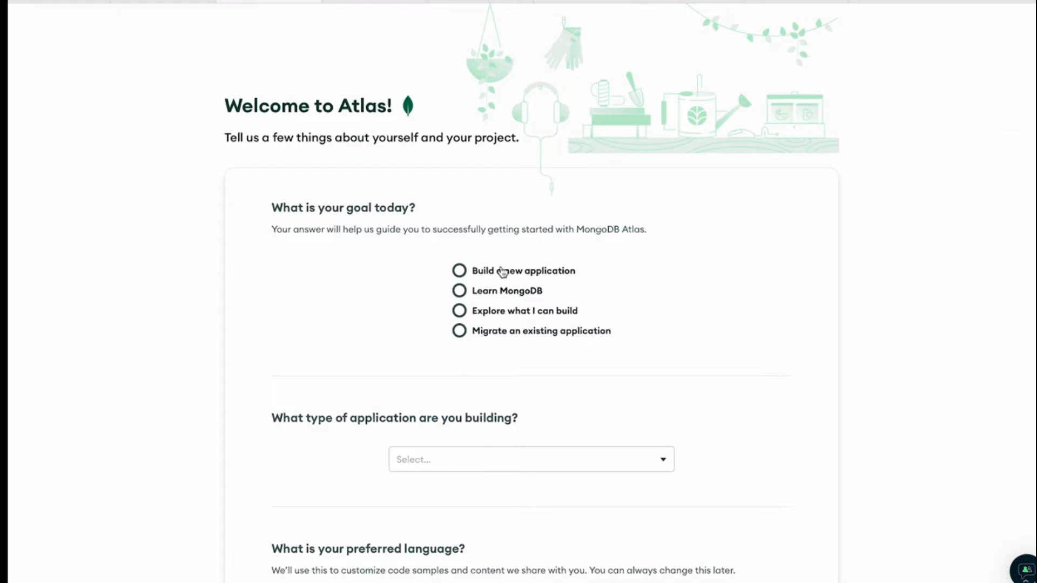
Complete the Atlas welcome questionnaire with the goal Build a new application, application type Gaming and preferred language JavaScript
{"action": "left_click", "coordinate": [464, 270]}
{"action": "scroll", "coordinate": [861, 285], "scroll_direction": "down", "scroll_amount": 4}
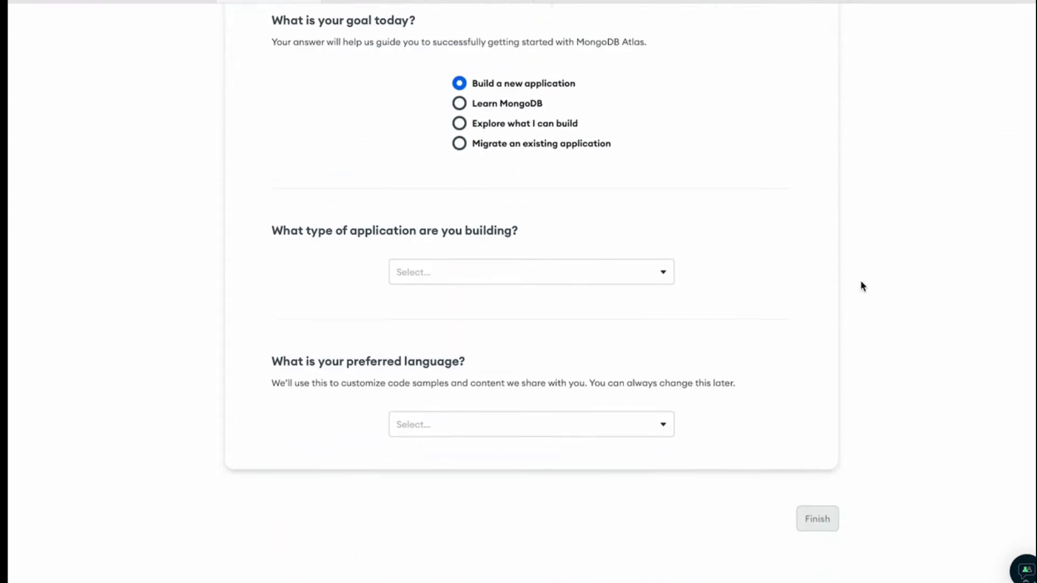
{"action": "left_click", "coordinate": [627, 278]}
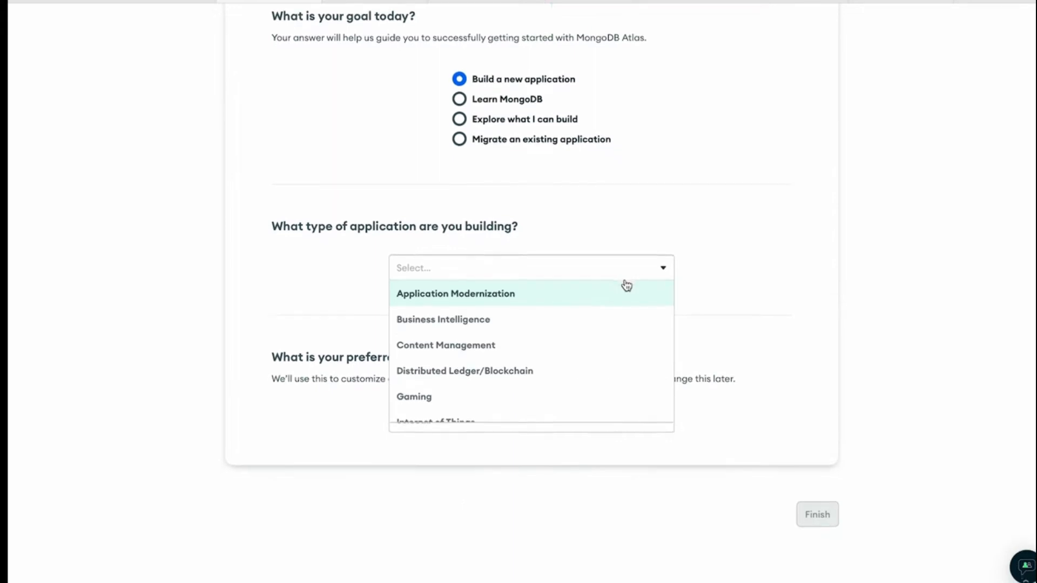
{"action": "left_click", "coordinate": [516, 401]}
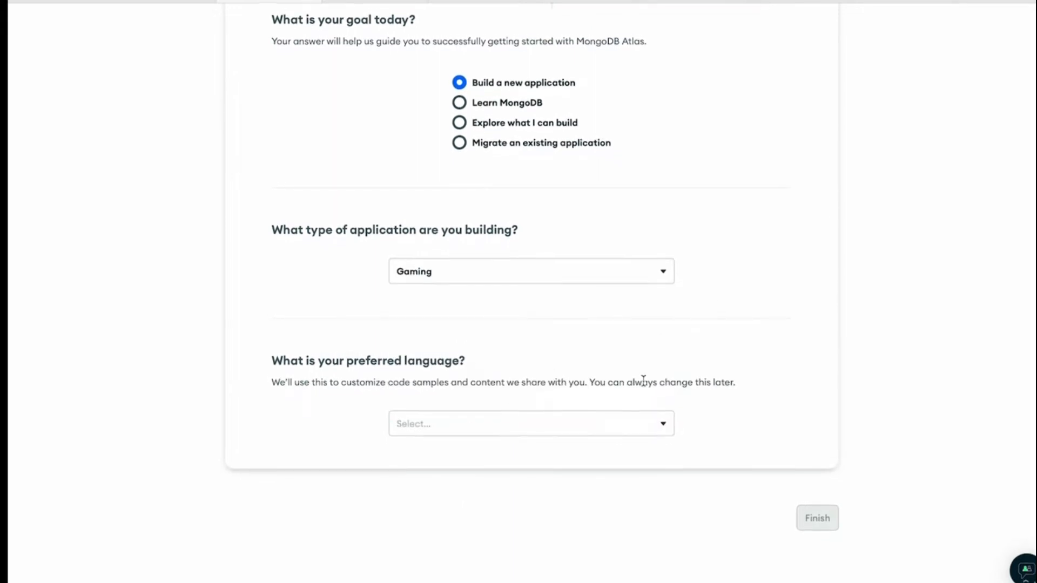
{"action": "left_click", "coordinate": [621, 432]}
{"action": "left_click", "coordinate": [621, 443]}
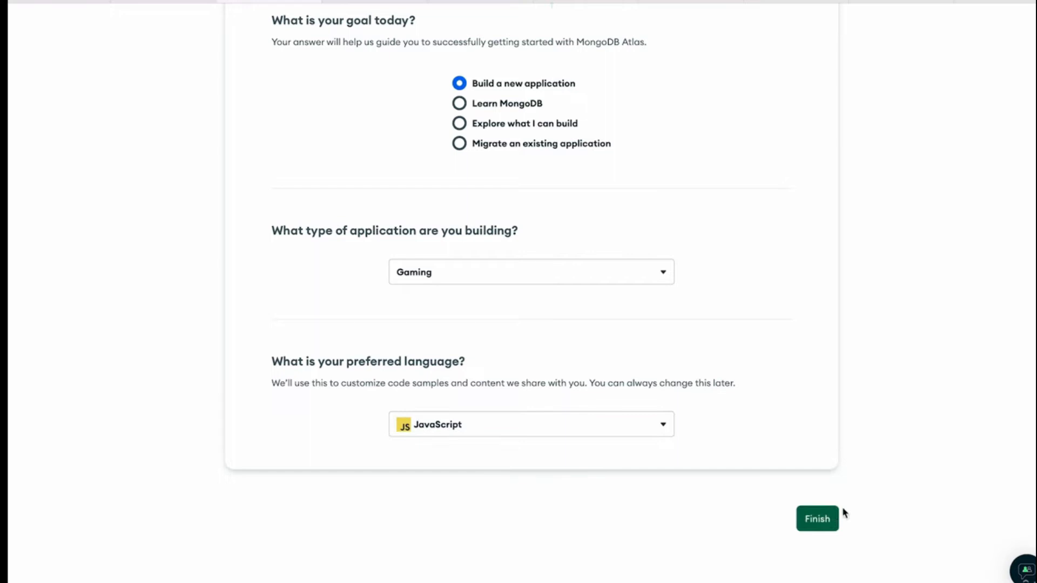
{"action": "left_click", "coordinate": [826, 518]}
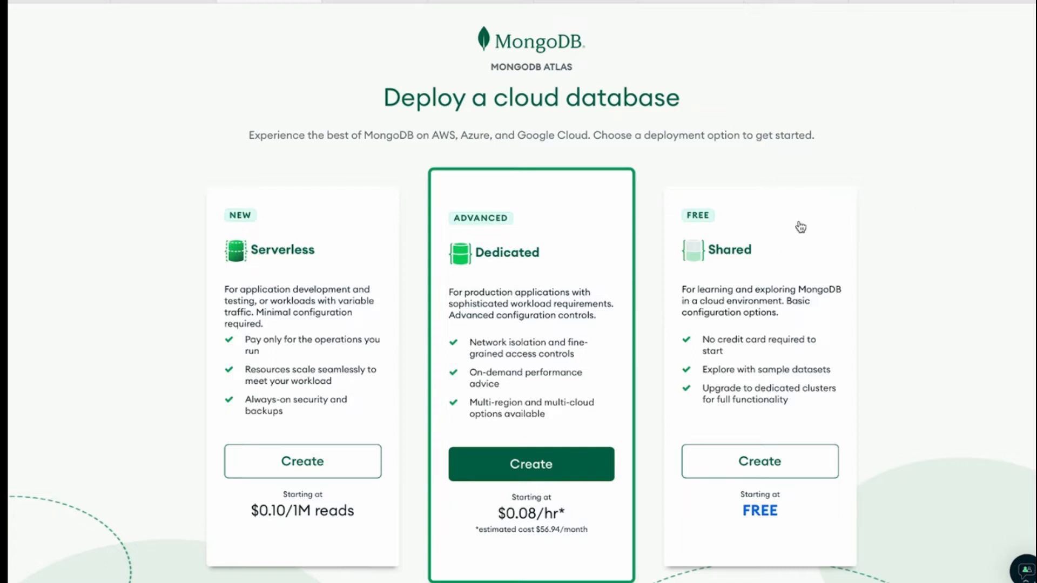
Choose the free Shared deployment option and start creating its cluster
{"action": "left_click", "coordinate": [776, 210]}
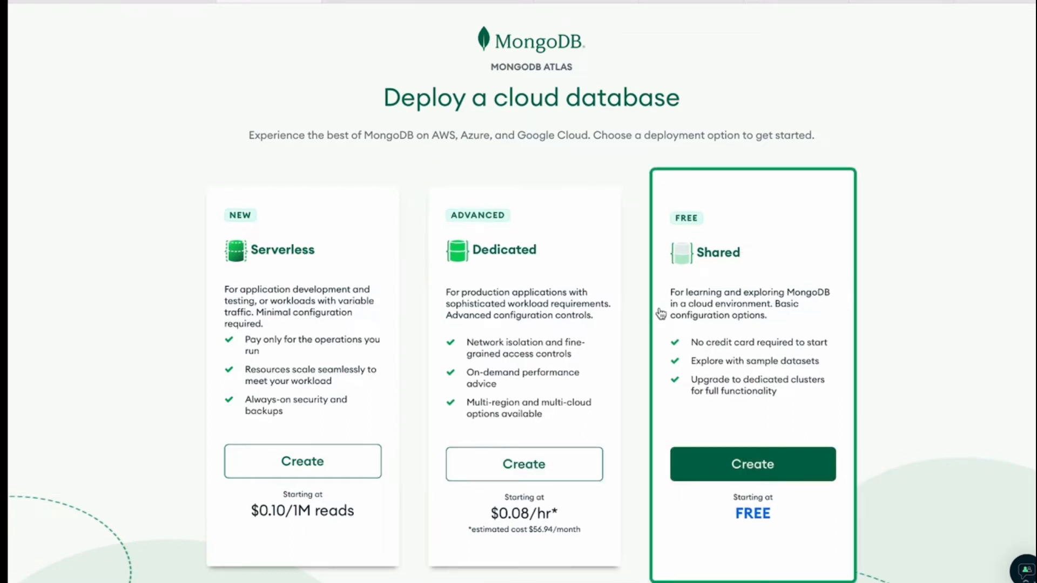
{"action": "scroll", "coordinate": [901, 295], "scroll_direction": "down", "scroll_amount": 1}
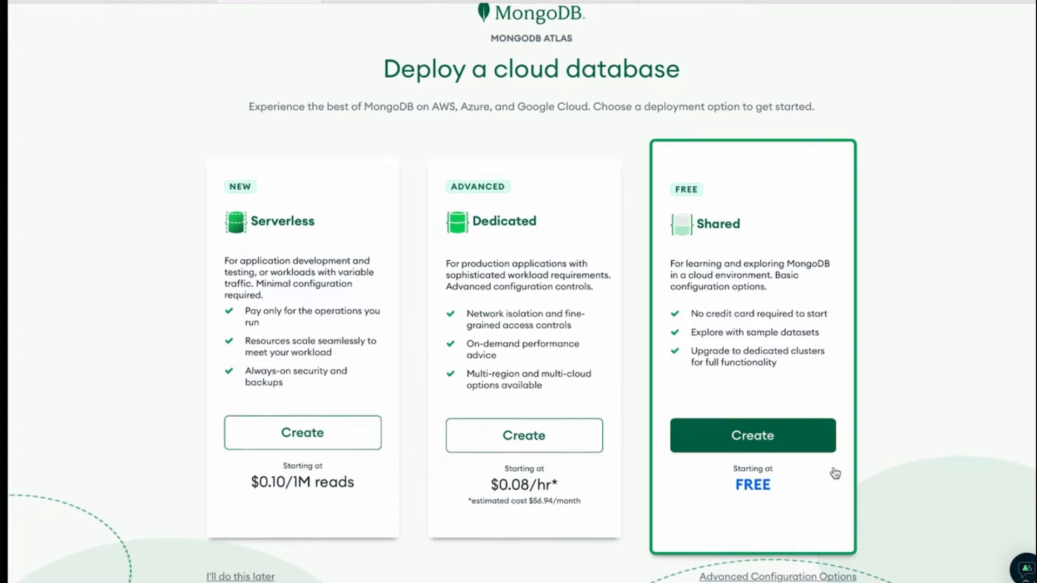
{"action": "left_click", "coordinate": [790, 453]}
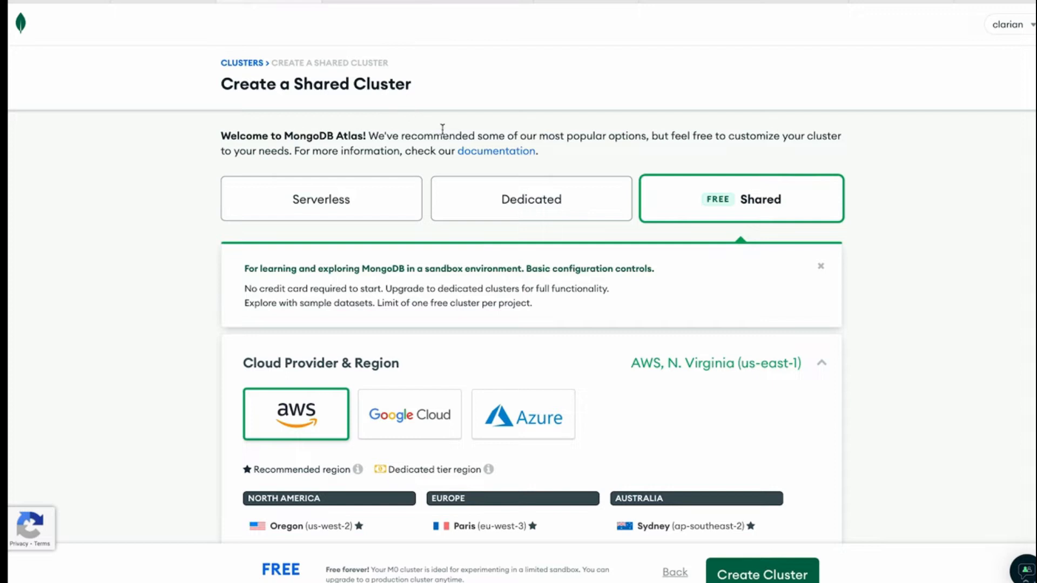
Examine the shared cluster's introduction, cloud provider choices and available AWS regions
{"action": "left_click_drag", "start_coordinate": [275, 136], "coordinate": [366, 135]}
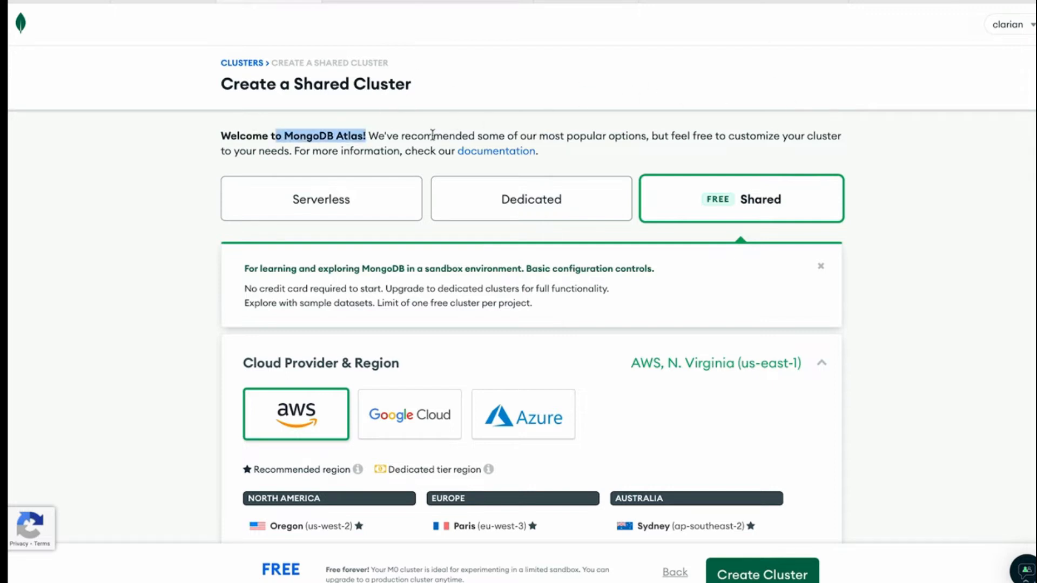
{"action": "scroll", "coordinate": [955, 248], "scroll_direction": "down", "scroll_amount": 2}
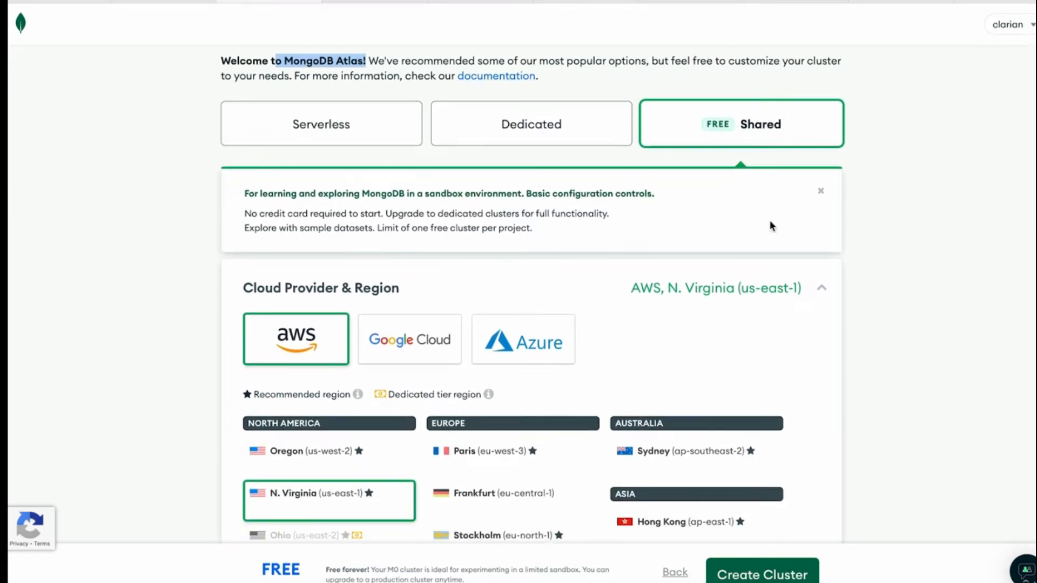
{"action": "scroll", "coordinate": [769, 219], "scroll_direction": "down", "scroll_amount": 2}
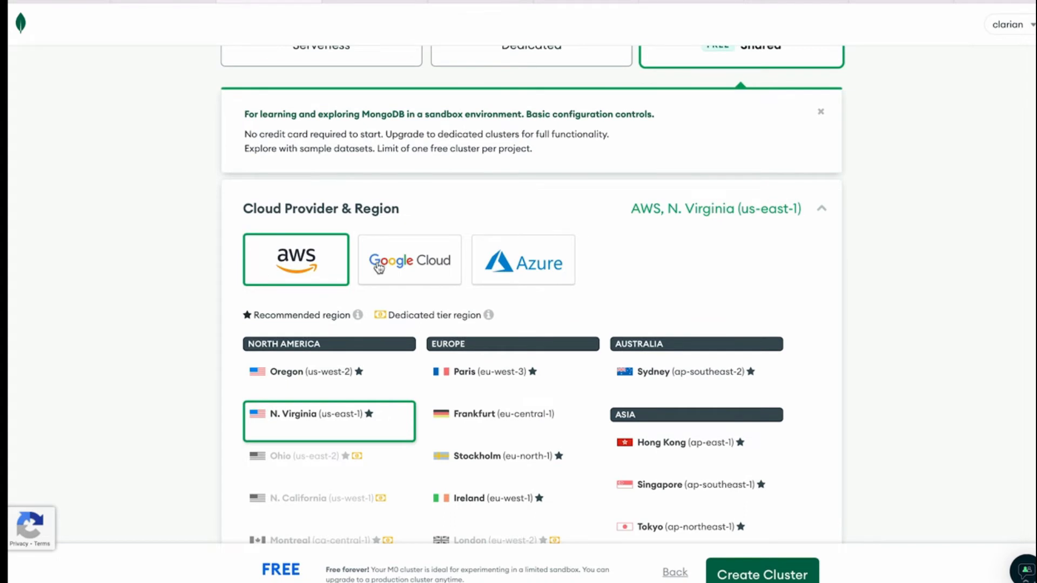
{"action": "scroll", "coordinate": [514, 171], "scroll_direction": "down", "scroll_amount": 2}
{"action": "scroll", "coordinate": [514, 169], "scroll_direction": "down", "scroll_amount": 2}
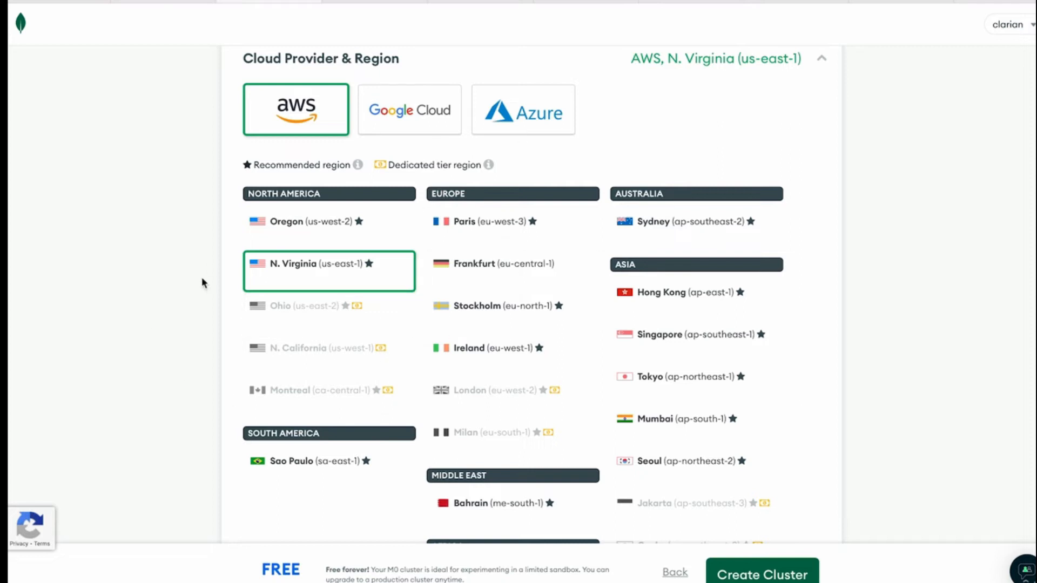
{"action": "scroll", "coordinate": [181, 280], "scroll_direction": "up", "scroll_amount": 1}
{"action": "scroll", "coordinate": [182, 282], "scroll_direction": "up", "scroll_amount": 1}
{"action": "scroll", "coordinate": [181, 282], "scroll_direction": "down", "scroll_amount": 2}
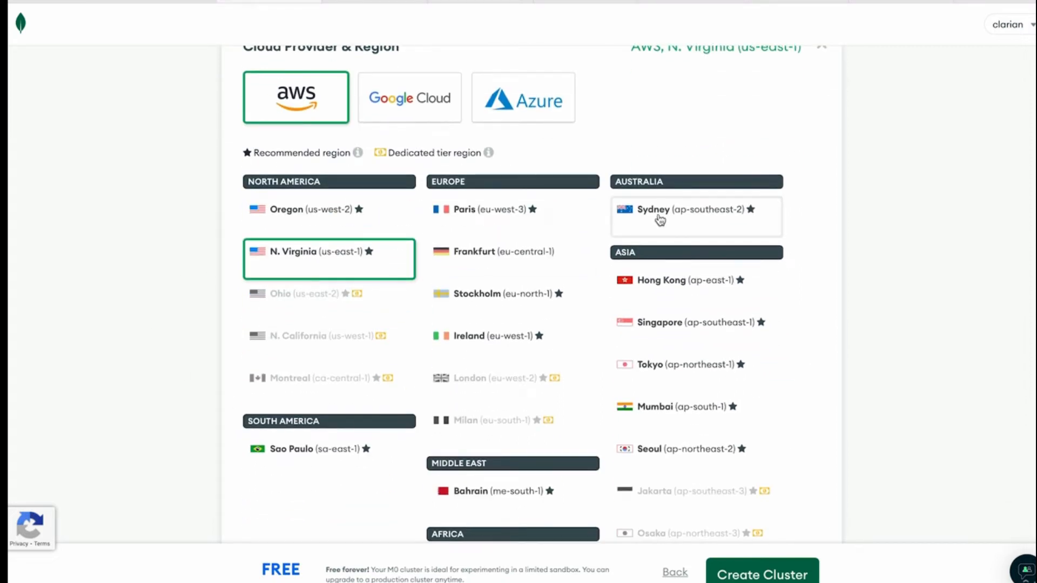
{"action": "scroll", "coordinate": [906, 232], "scroll_direction": "down", "scroll_amount": 1}
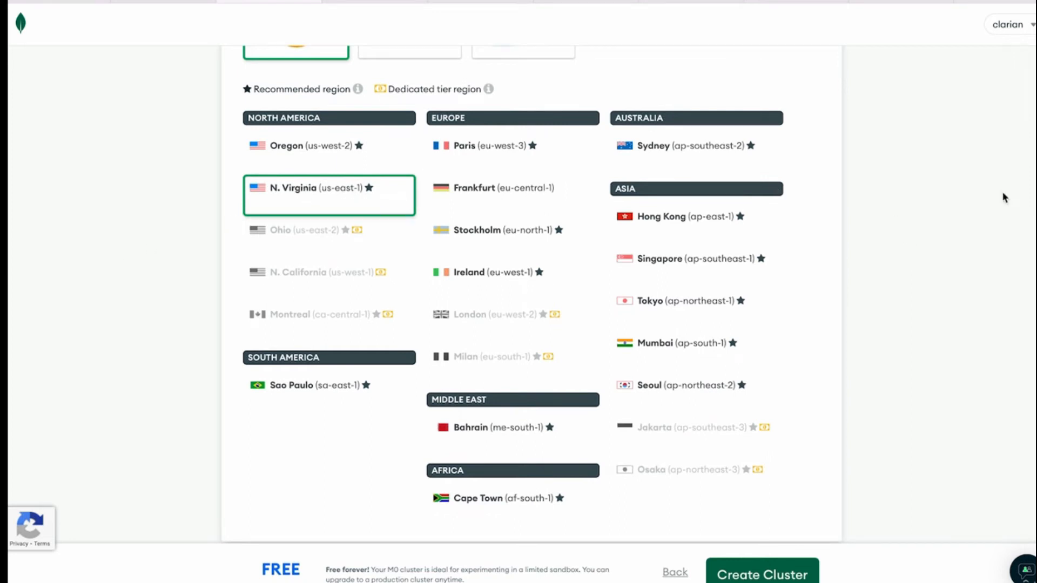
{"action": "scroll", "coordinate": [1003, 197], "scroll_direction": "down", "scroll_amount": 2}
{"action": "scroll", "coordinate": [1003, 191], "scroll_direction": "up", "scroll_amount": 1}
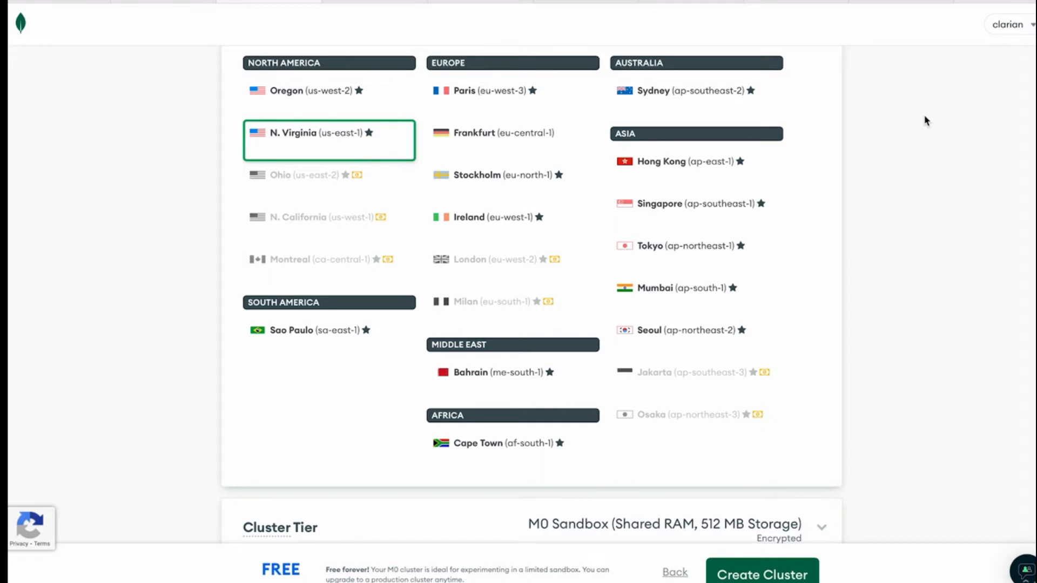
{"action": "scroll", "coordinate": [924, 117], "scroll_direction": "down", "scroll_amount": 1}
{"action": "scroll", "coordinate": [924, 116], "scroll_direction": "up", "scroll_amount": 1}
{"action": "scroll", "coordinate": [925, 120], "scroll_direction": "up", "scroll_amount": 1}
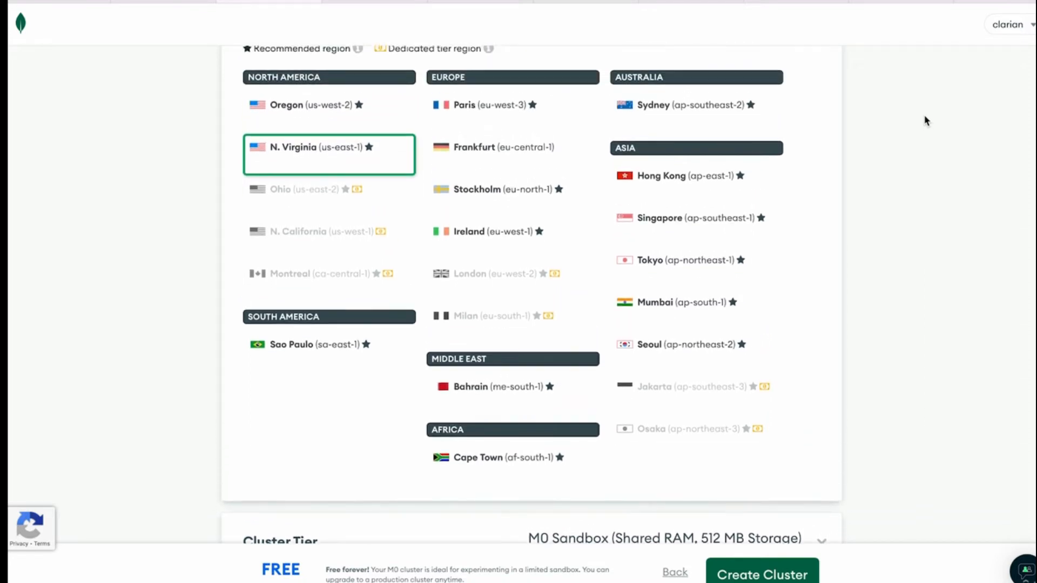
Create the free shared cluster with the preset AWS N. Virginia region, M0 Sandbox tier and name Cluster0
{"action": "scroll", "coordinate": [990, 253], "scroll_direction": "down", "scroll_amount": 5}
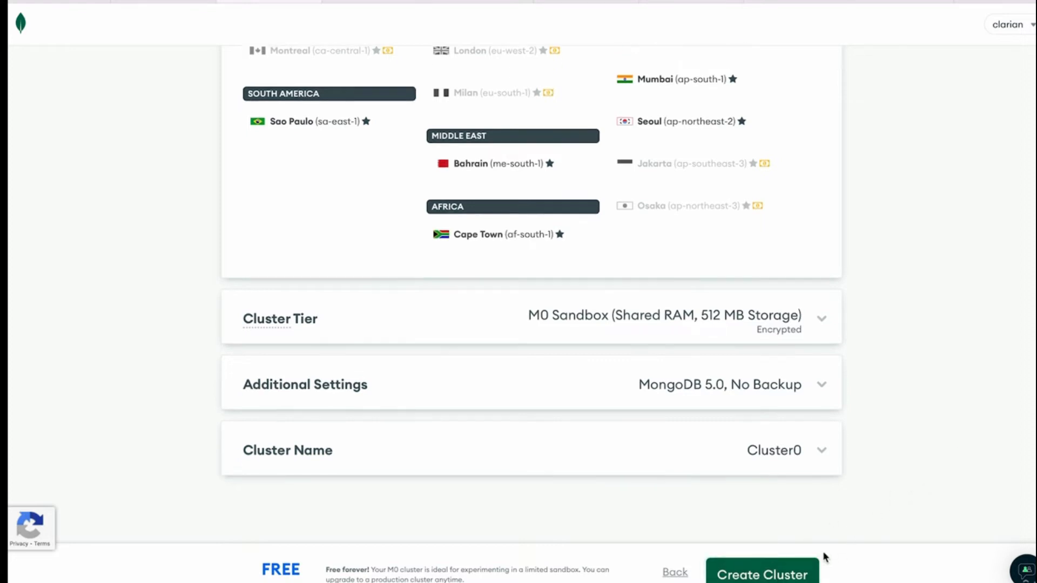
{"action": "left_click", "coordinate": [788, 572]}
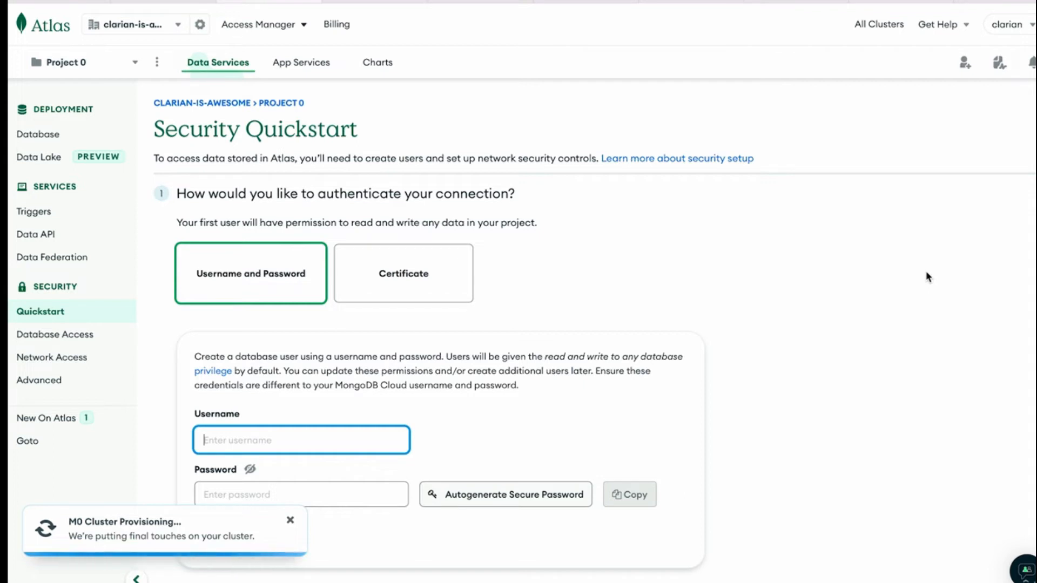
{"action": "scroll", "coordinate": [594, 327], "scroll_direction": "down", "scroll_amount": 1}
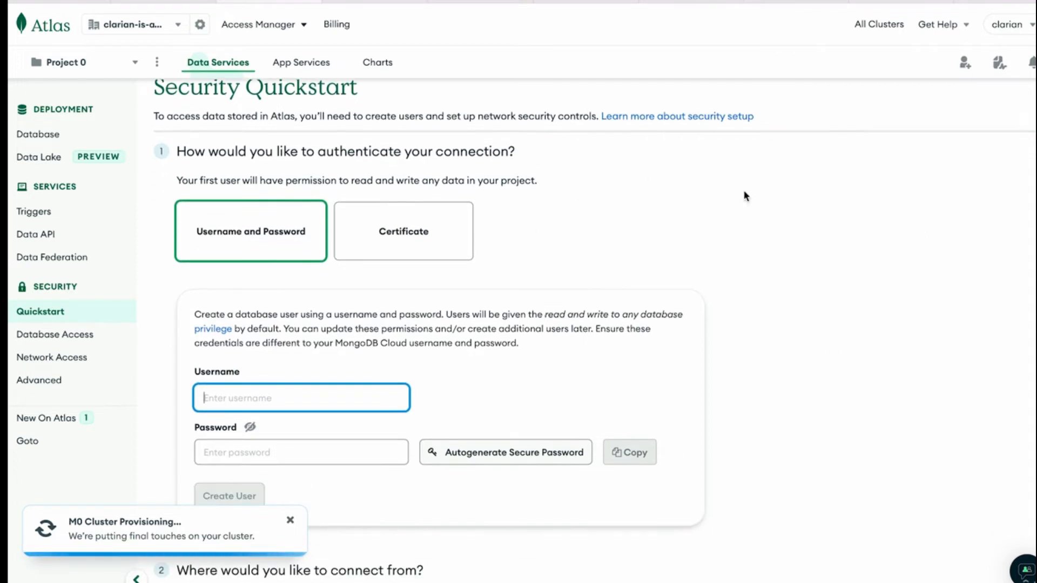
{"action": "scroll", "coordinate": [841, 196], "scroll_direction": "up", "scroll_amount": 1}
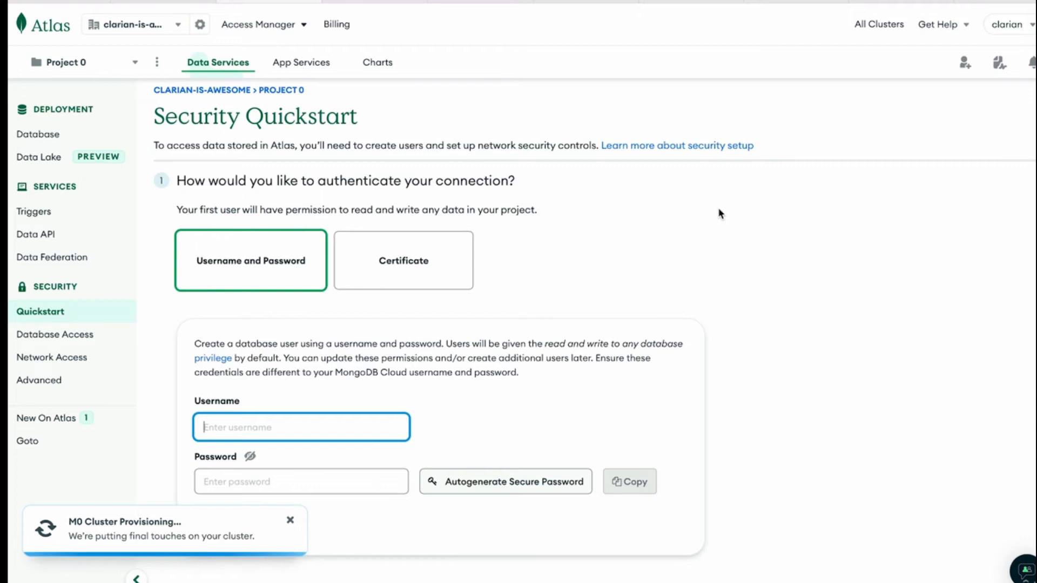
{"action": "scroll", "coordinate": [720, 214], "scroll_direction": "down", "scroll_amount": 2}
{"action": "scroll", "coordinate": [720, 214], "scroll_direction": "down", "scroll_amount": 1}
{"action": "scroll", "coordinate": [720, 214], "scroll_direction": "up", "scroll_amount": 2}
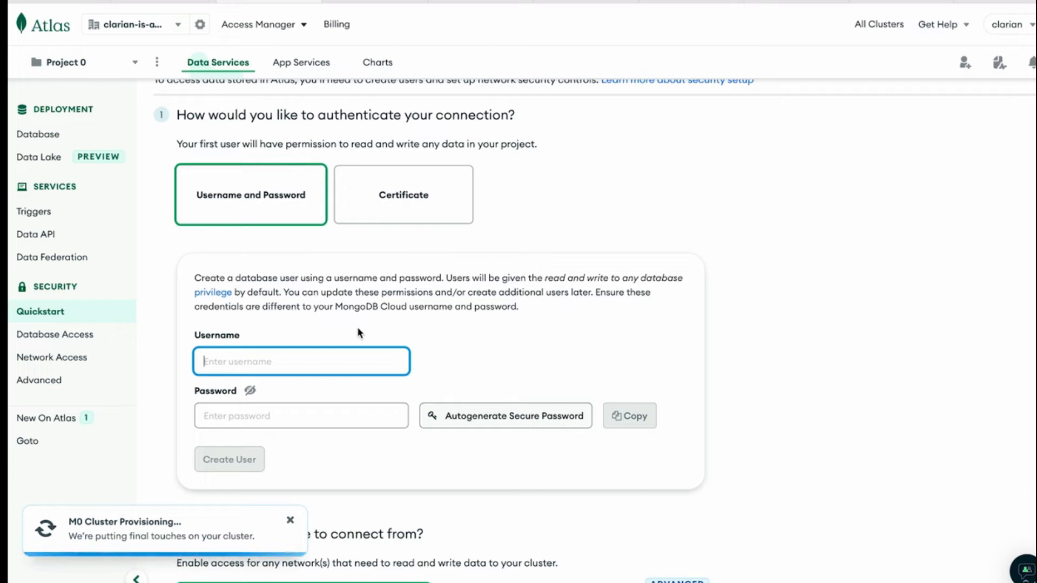
{"action": "type", "text": "1234565"}
{"action": "key", "text": "BackSpace"}
{"action": "key", "text": "BackSpace"}
{"action": "scroll", "coordinate": [361, 411], "scroll_direction": "down", "scroll_amount": 2}
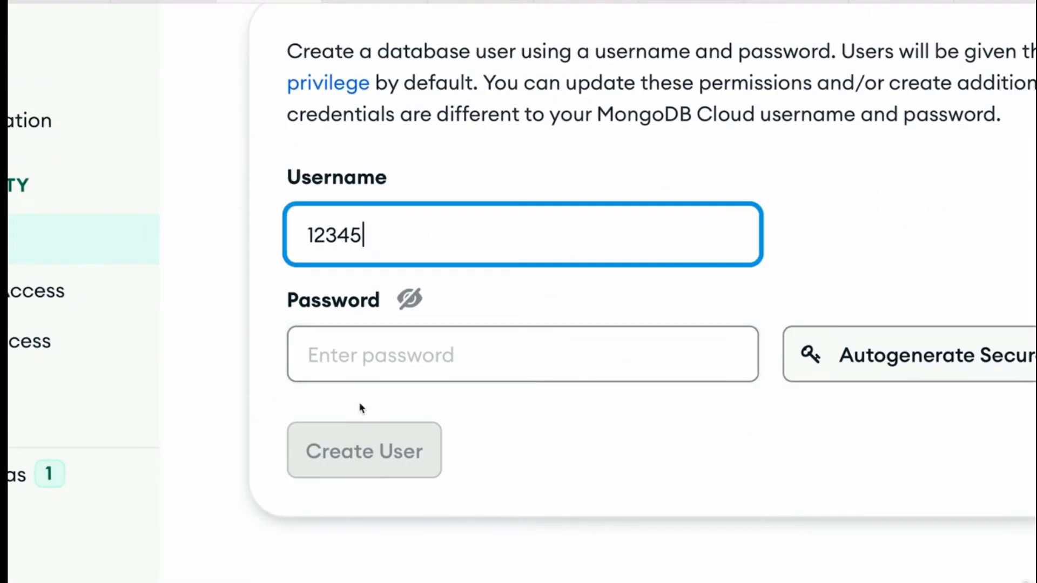
{"action": "type", "text": "67890"}
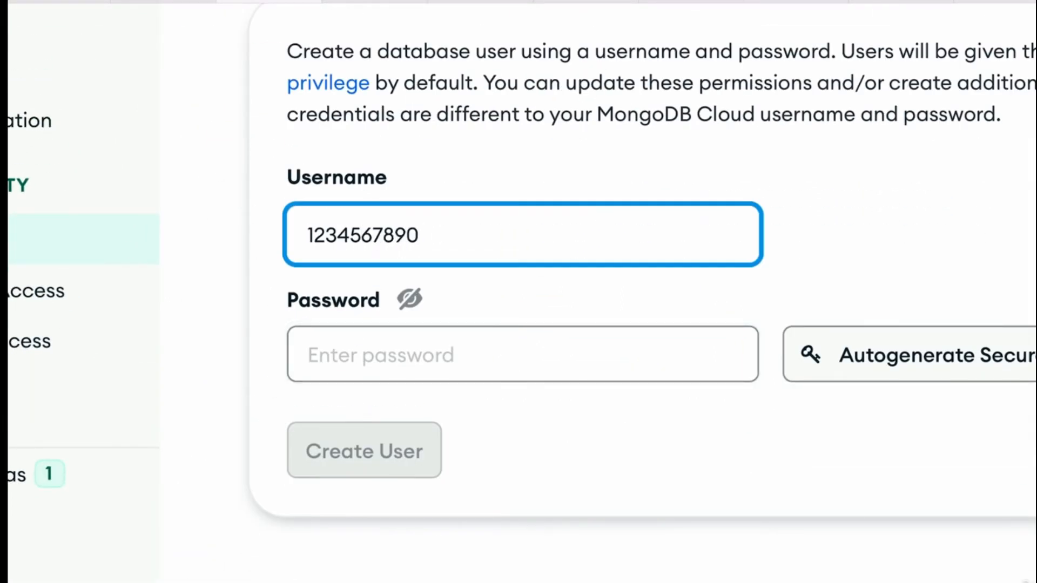
Enter the database user's password and create the user
{"action": "left_click", "coordinate": [469, 365]}
{"action": "type", "text": "12345678"}
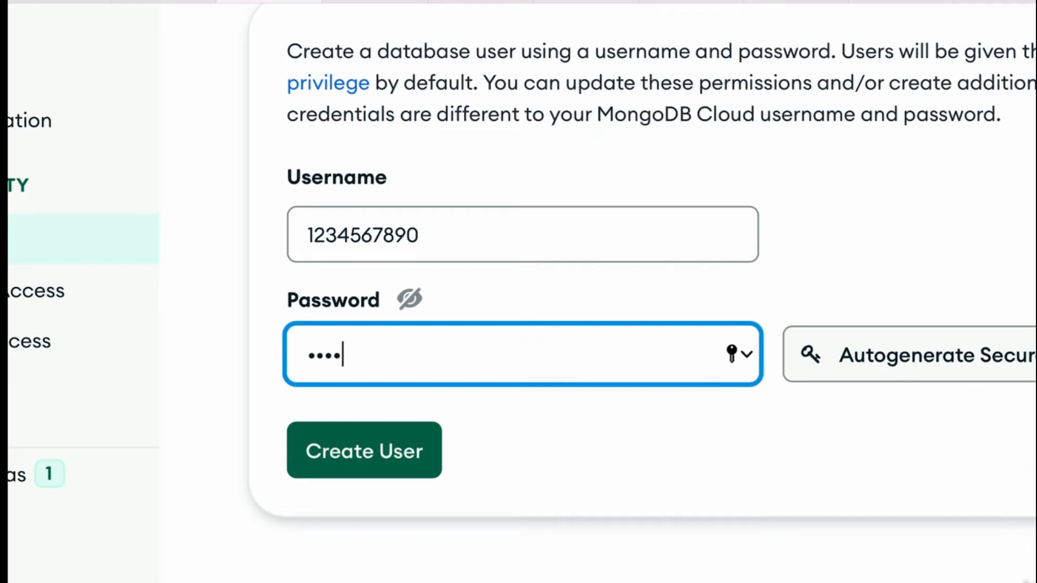
{"action": "type", "text": "90"}
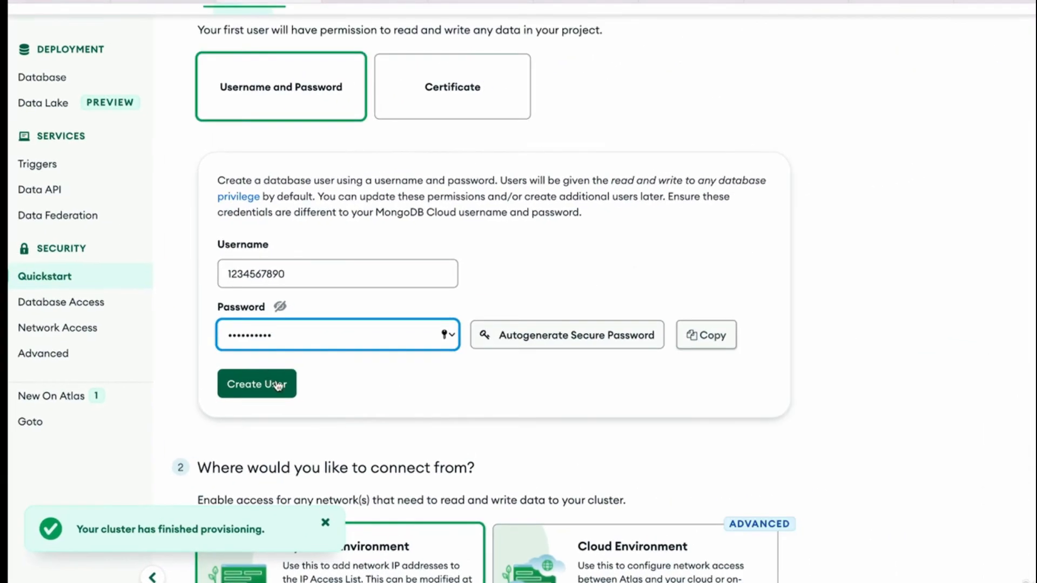
{"action": "left_click", "coordinate": [268, 384]}
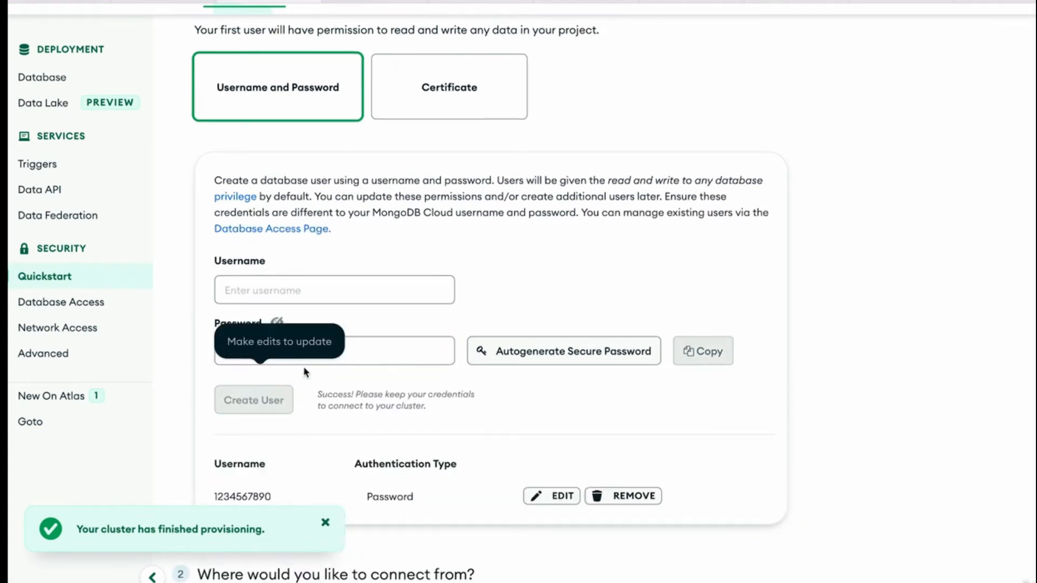
Review the database user entry and the local and cloud environment options for network access
{"action": "scroll", "coordinate": [792, 298], "scroll_direction": "down", "scroll_amount": 1}
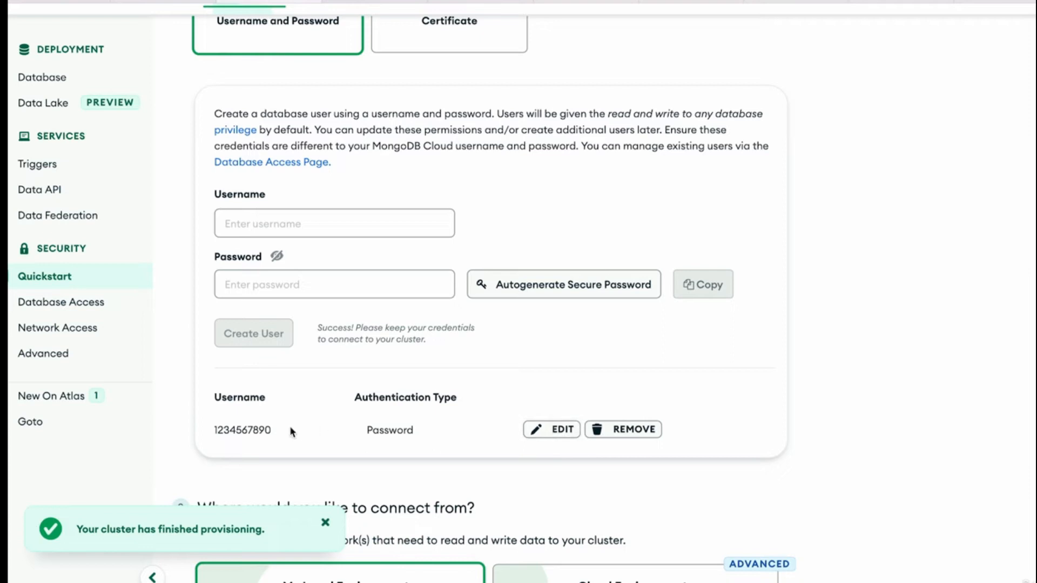
{"action": "scroll", "coordinate": [560, 370], "scroll_direction": "down", "scroll_amount": 2}
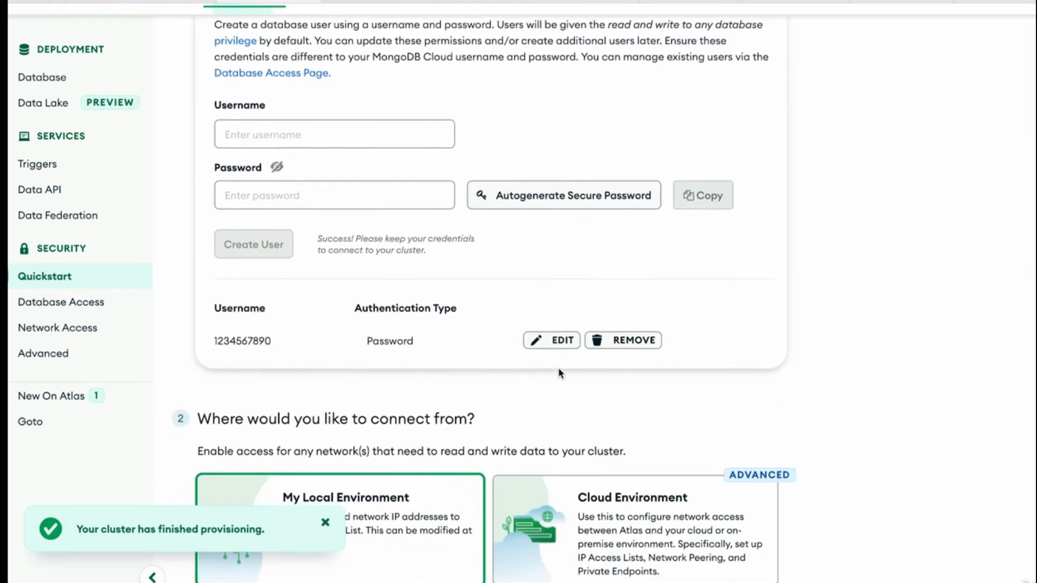
{"action": "scroll", "coordinate": [558, 373], "scroll_direction": "down", "scroll_amount": 2}
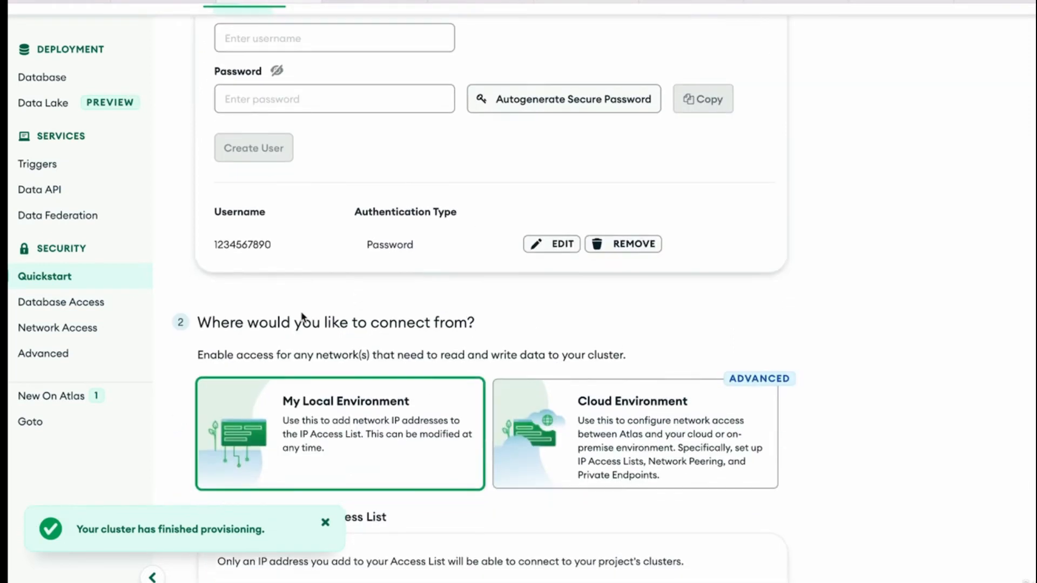
{"action": "scroll", "coordinate": [799, 313], "scroll_direction": "down", "scroll_amount": 1}
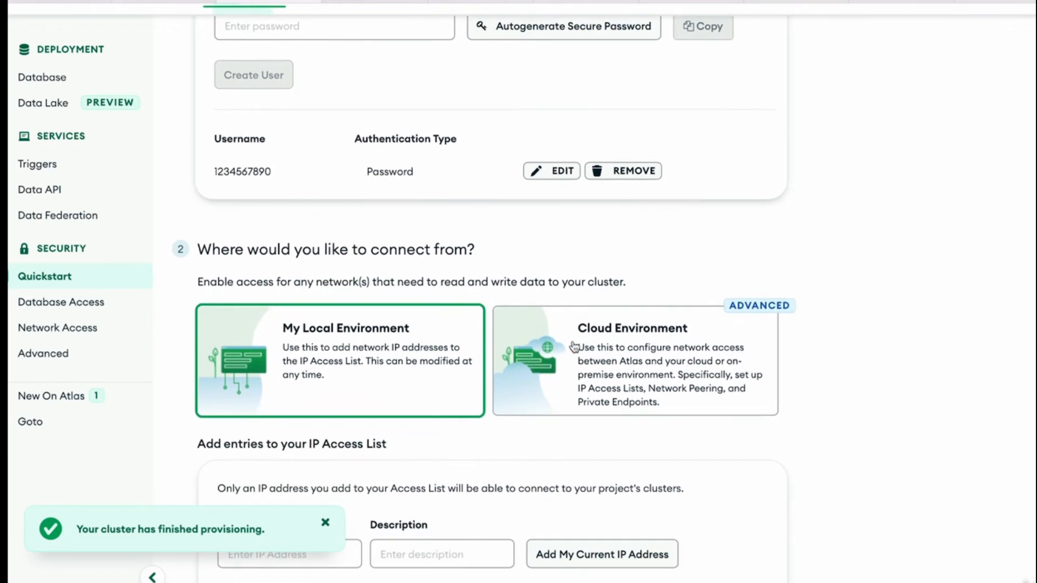
{"action": "scroll", "coordinate": [347, 362], "scroll_direction": "down", "scroll_amount": 2}
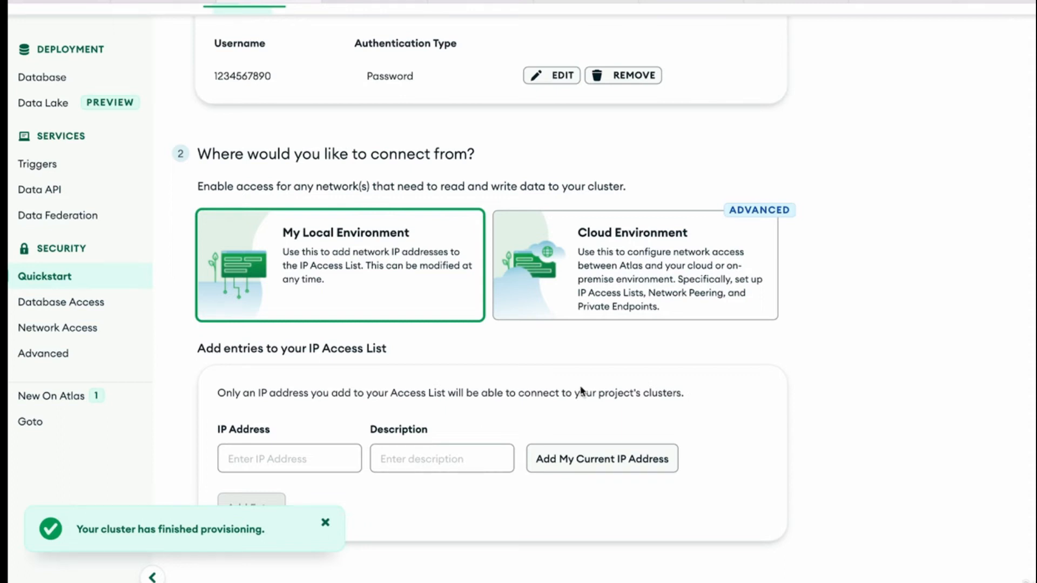
Switch to Google Chrome and view the game app served at localhost:3000
{"action": "key", "text": "super+Tab"}
{"action": "key", "text": "Tab"}
{"action": "key", "text": "Tab"}
{"action": "key", "text": "Tab"}
{"action": "key", "text": "Tab"}
{"action": "key", "text": "Tab"}
{"action": "key", "text": "super+Tab"}
{"action": "key", "text": "Tab"}
{"action": "key", "text": "Tab"}
{"action": "key", "text": "Tab"}
{"action": "key", "text": "Tab"}
{"action": "key", "text": "Tab"}
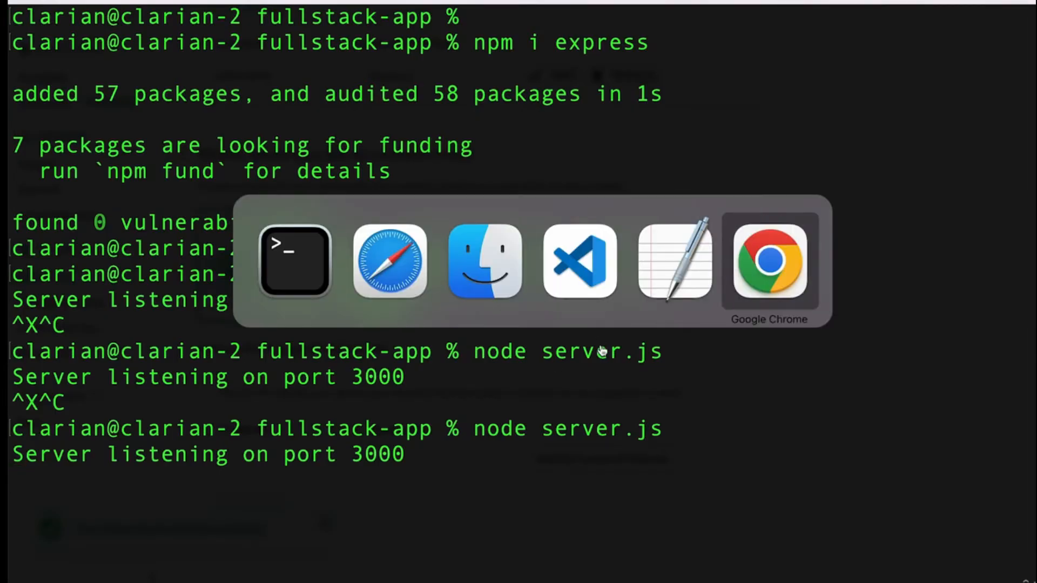
{"action": "left_click_drag", "start_coordinate": [179, 29], "coordinate": [123, 29]}
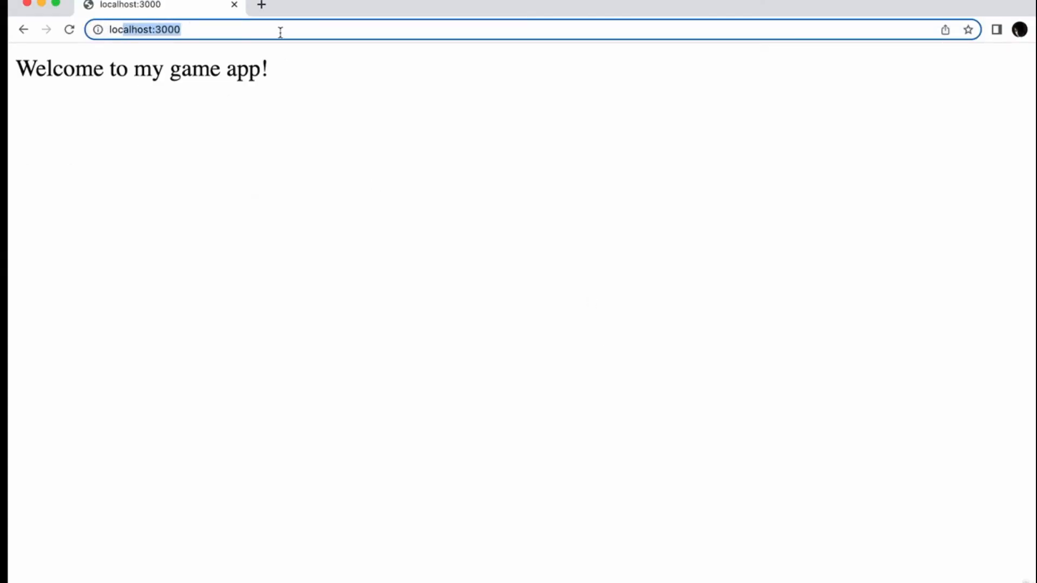
Return to the Atlas page in Safari and examine the form for adding IP Access List entries
{"action": "key", "text": "super+Tab"}
{"action": "key", "text": "Tab"}
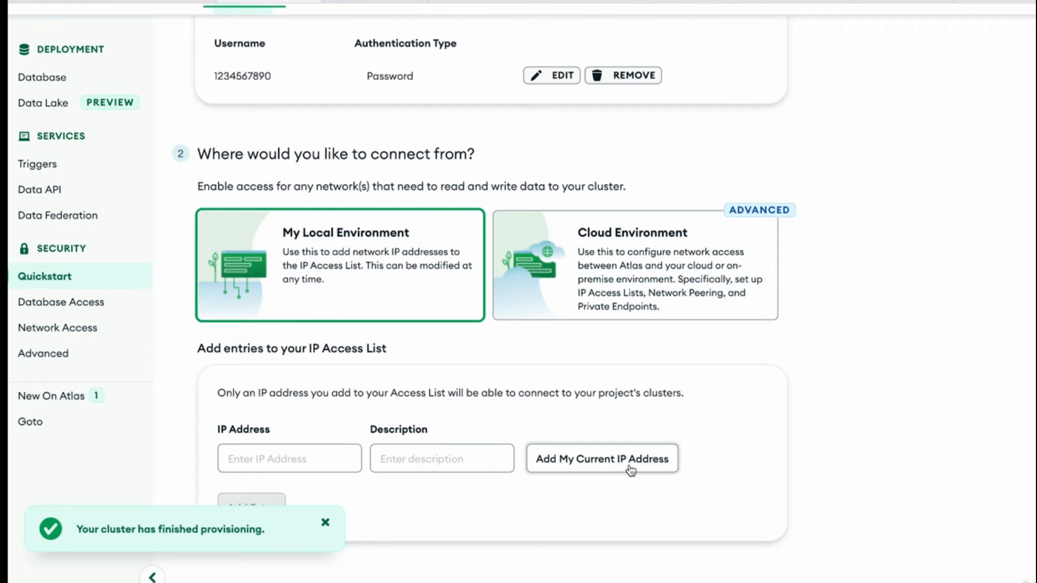
{"action": "scroll", "coordinate": [798, 398], "scroll_direction": "down", "scroll_amount": 2}
{"action": "scroll", "coordinate": [798, 398], "scroll_direction": "up", "scroll_amount": 1}
{"action": "scroll", "coordinate": [798, 398], "scroll_direction": "down", "scroll_amount": 2}
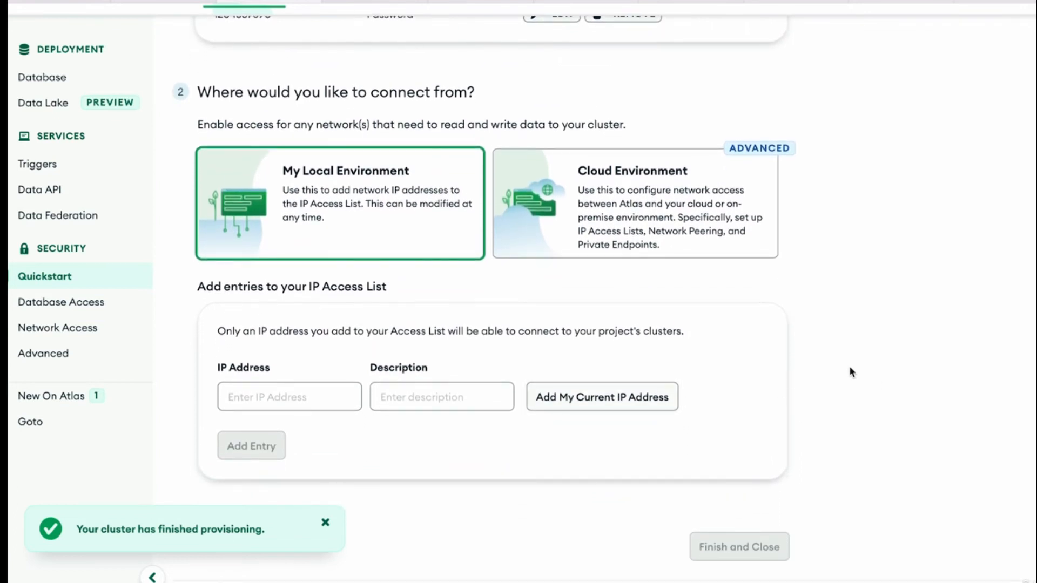
Add the current IP address to the IP Access List and finish the security quickstart
{"action": "left_click", "coordinate": [648, 403]}
{"action": "scroll", "coordinate": [849, 313], "scroll_direction": "down", "scroll_amount": 2}
{"action": "scroll", "coordinate": [487, 527], "scroll_direction": "up", "scroll_amount": 1}
{"action": "scroll", "coordinate": [487, 526], "scroll_direction": "down", "scroll_amount": 1}
{"action": "left_click", "coordinate": [780, 571]}
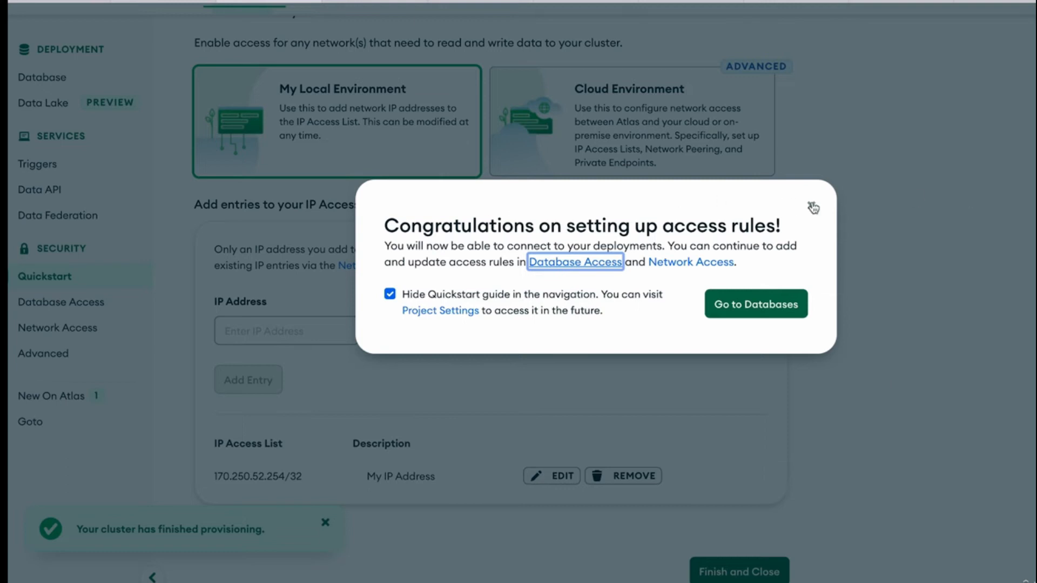
Continue to the project's databases with the Quickstart guide hidden and look over the Database Deployments page
{"action": "left_click", "coordinate": [755, 311]}
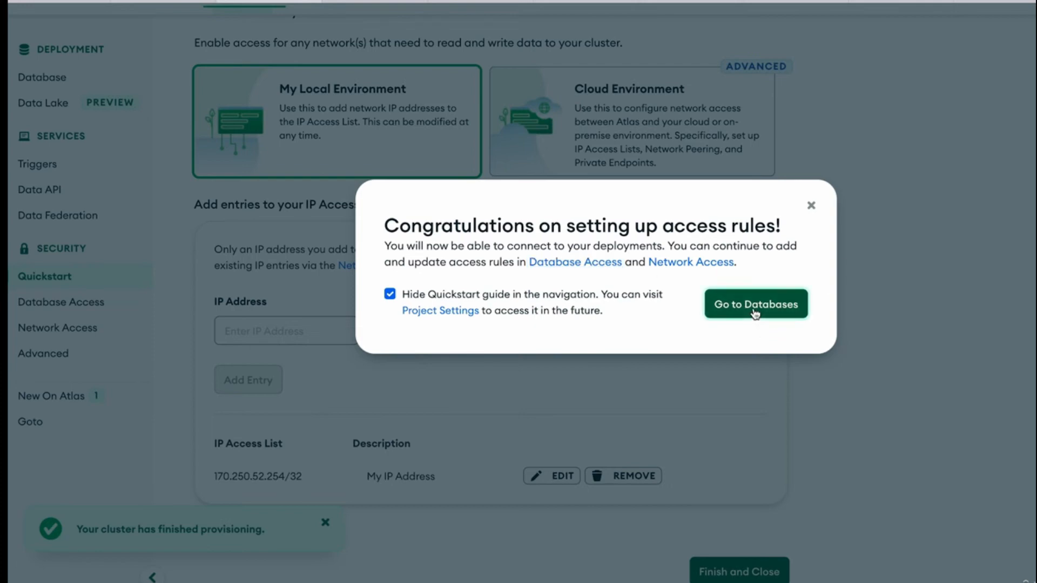
{"action": "left_click", "coordinate": [546, 359]}
{"action": "scroll", "coordinate": [465, 227], "scroll_direction": "down", "scroll_amount": 1}
{"action": "scroll", "coordinate": [465, 227], "scroll_direction": "up", "scroll_amount": 1}
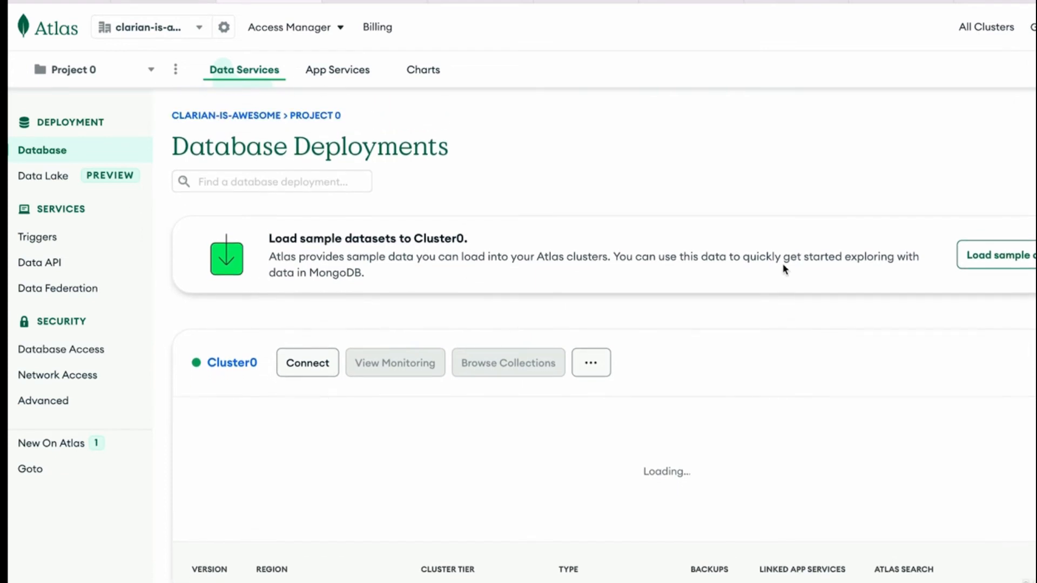
Switch to the ChatGPT page and highlight step 4 of the Atlas outline, about creating a database user and secure connection
{"action": "key", "text": "super+Tab"}
{"action": "key", "text": "super+Tab"}
{"action": "key", "text": "super+Tab"}
{"action": "key", "text": "super+shift+Tab"}
{"action": "key", "text": "super+shift+Tab"}
{"action": "key", "text": "super+shift+Tab"}
{"action": "left_click", "coordinate": [385, 1]}
{"action": "left_click", "coordinate": [85, 1]}
{"action": "left_click", "coordinate": [480, 2]}
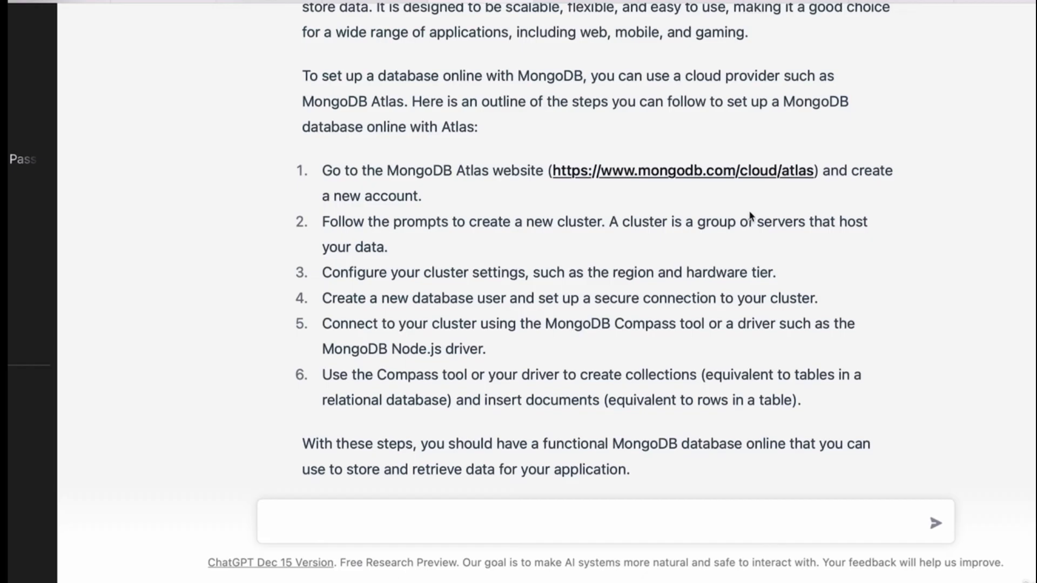
{"action": "left_click_drag", "start_coordinate": [345, 297], "coordinate": [760, 297]}
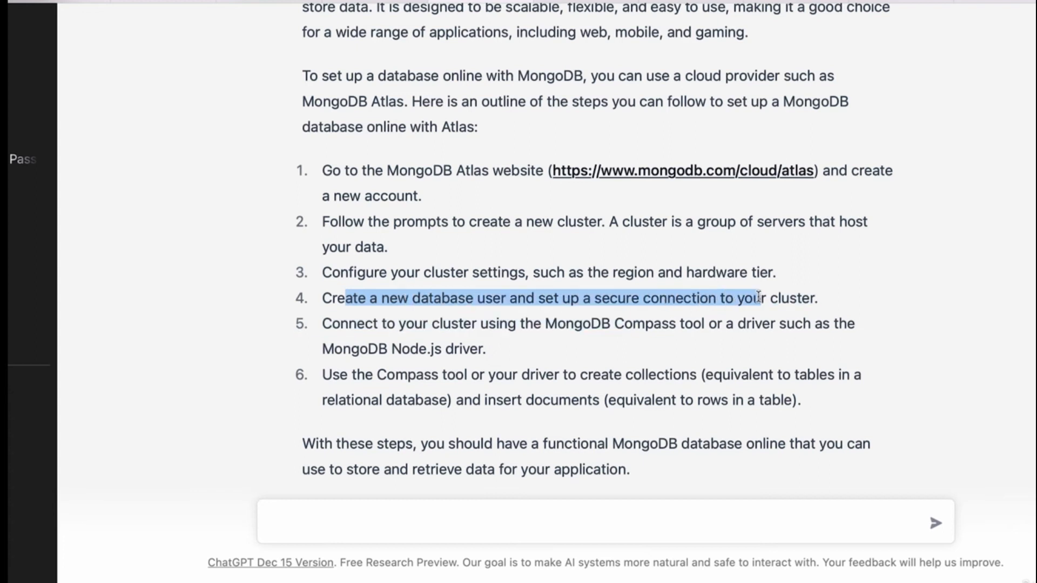
Return to the Atlas Database Deployments page and examine the Cluster0 version, region and tier details
{"action": "key", "text": "super+Tab"}
{"action": "key", "text": "super+Tab"}
{"action": "key", "text": "super+Tab"}
{"action": "key", "text": "super+Tab"}
{"action": "key", "text": "super+Tab"}
{"action": "key", "text": "super+Tab"}
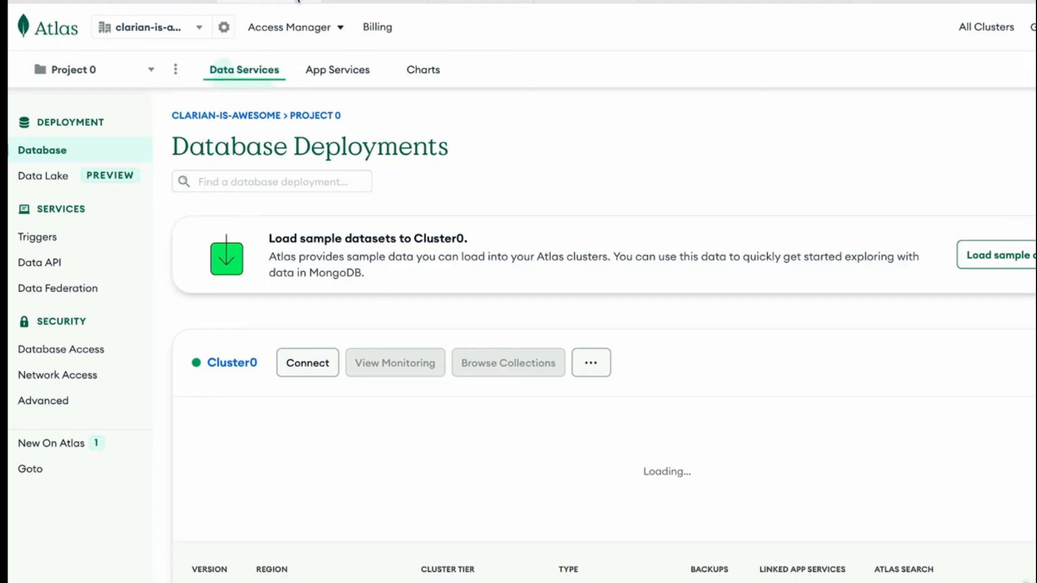
{"action": "scroll", "coordinate": [557, 267], "scroll_direction": "down", "scroll_amount": 1}
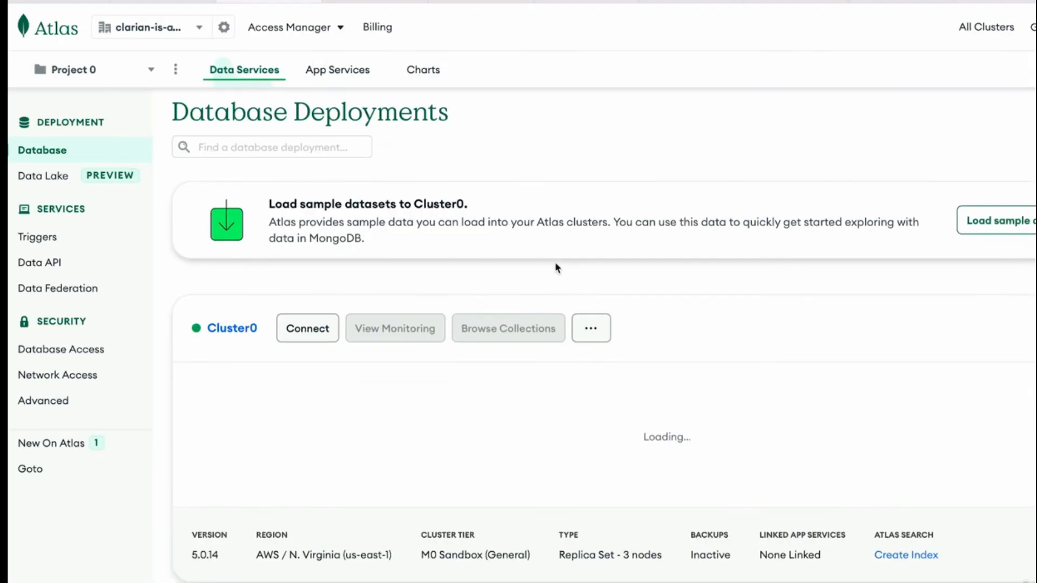
Switch to the "STEPS TO BUILDING CONNECT FOUR APP" document and review steps 3 to 5 on React, the Express server and Mongoose
{"action": "key", "text": "super+Tab"}
{"action": "key", "text": "super+Tab"}
{"action": "key", "text": "super+Tab"}
{"action": "key", "text": "super+Tab"}
{"action": "key", "text": "super+Tab"}
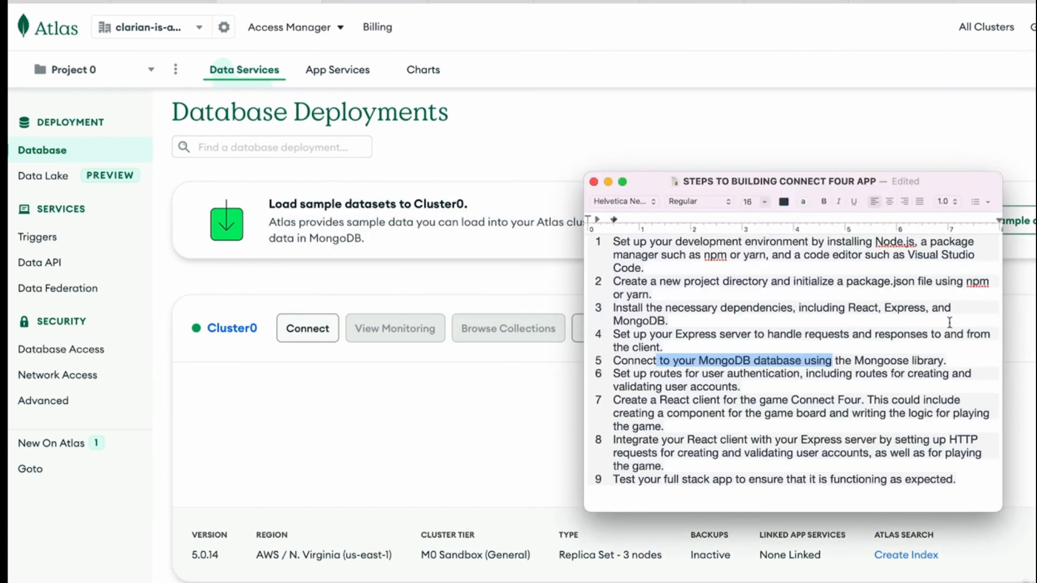
{"action": "left_click", "coordinate": [801, 346]}
{"action": "left_click_drag", "start_coordinate": [676, 335], "coordinate": [775, 336]}
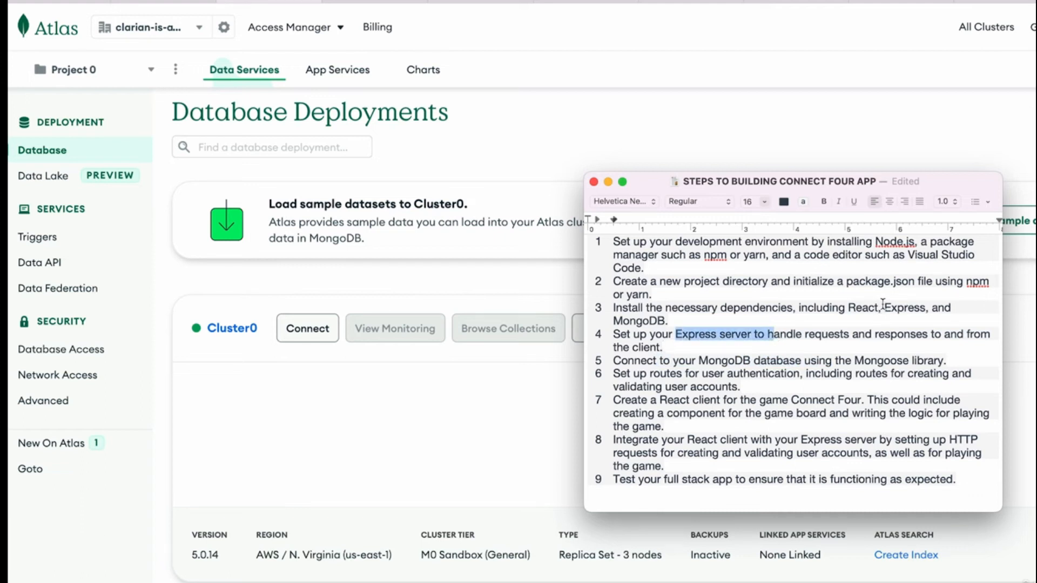
{"action": "left_click_drag", "start_coordinate": [879, 306], "coordinate": [841, 302]}
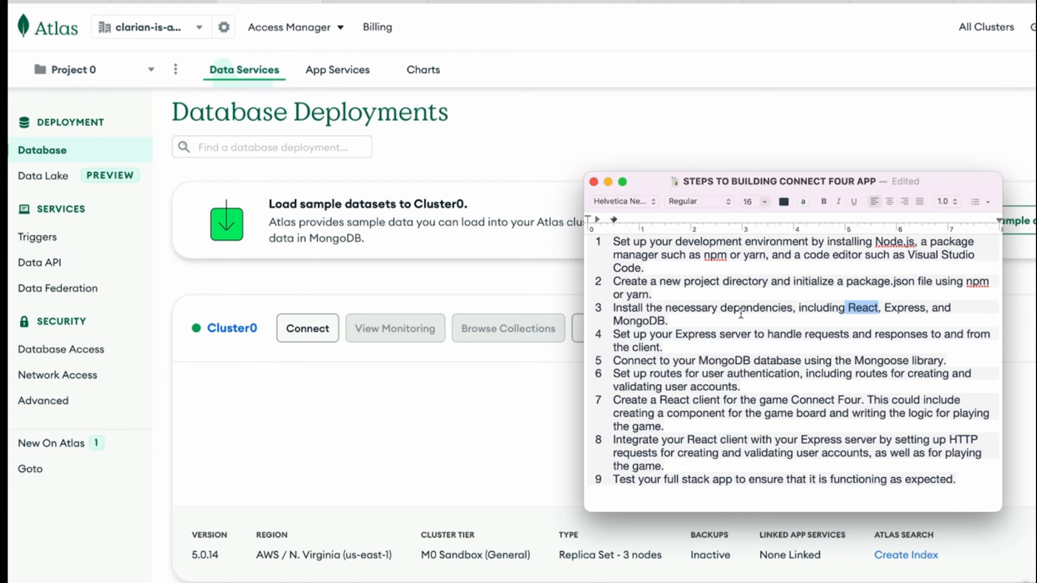
{"action": "left_click_drag", "start_coordinate": [705, 335], "coordinate": [751, 335]}
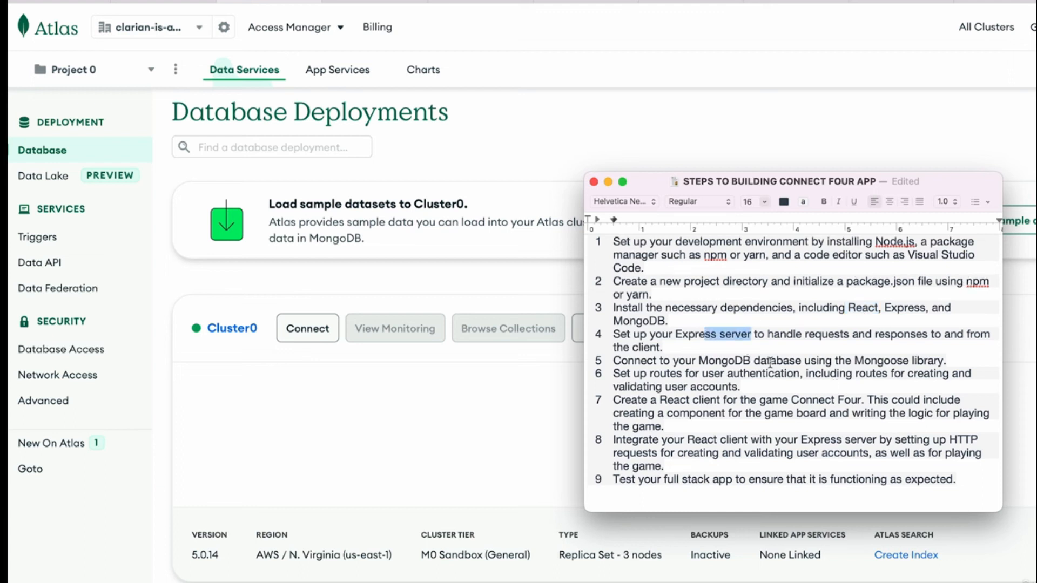
{"action": "left_click_drag", "start_coordinate": [671, 360], "coordinate": [943, 356]}
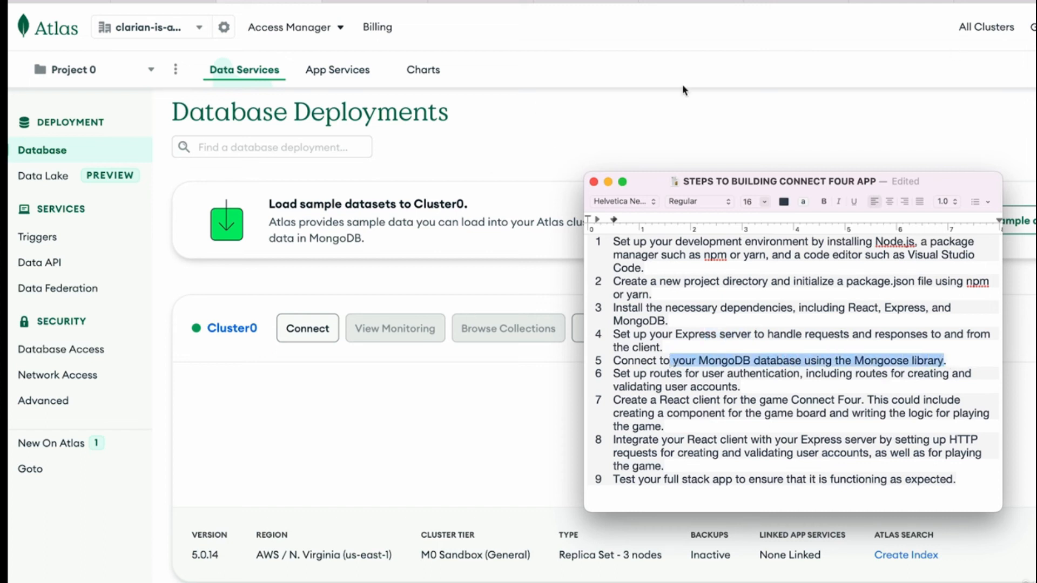
Return to the Atlas page, review the connection methods offered for Cluster0 and close the connection dialog
{"action": "left_click", "coordinate": [564, 167]}
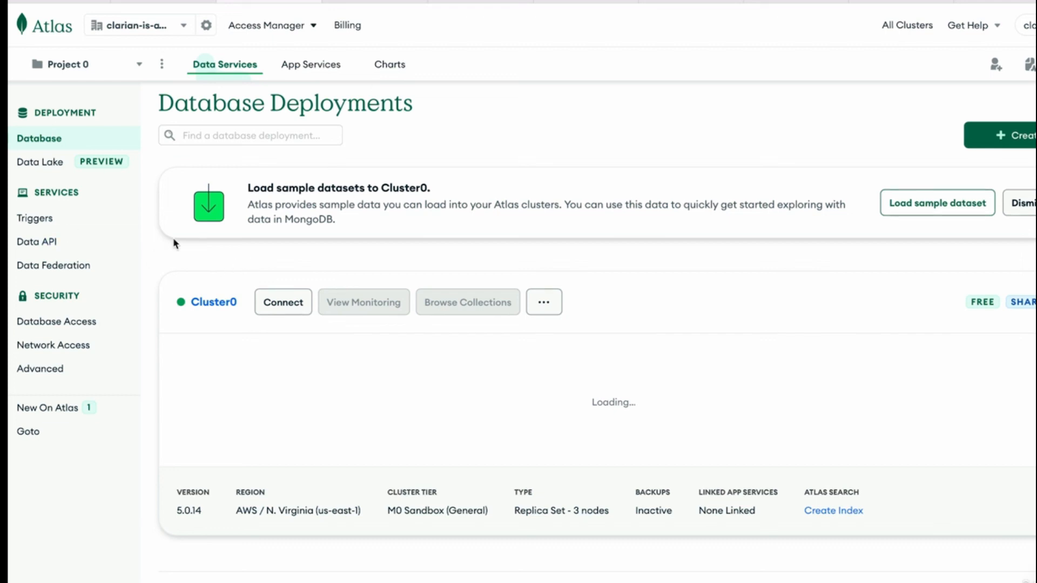
{"action": "scroll", "coordinate": [361, 347], "scroll_direction": "down", "scroll_amount": 1}
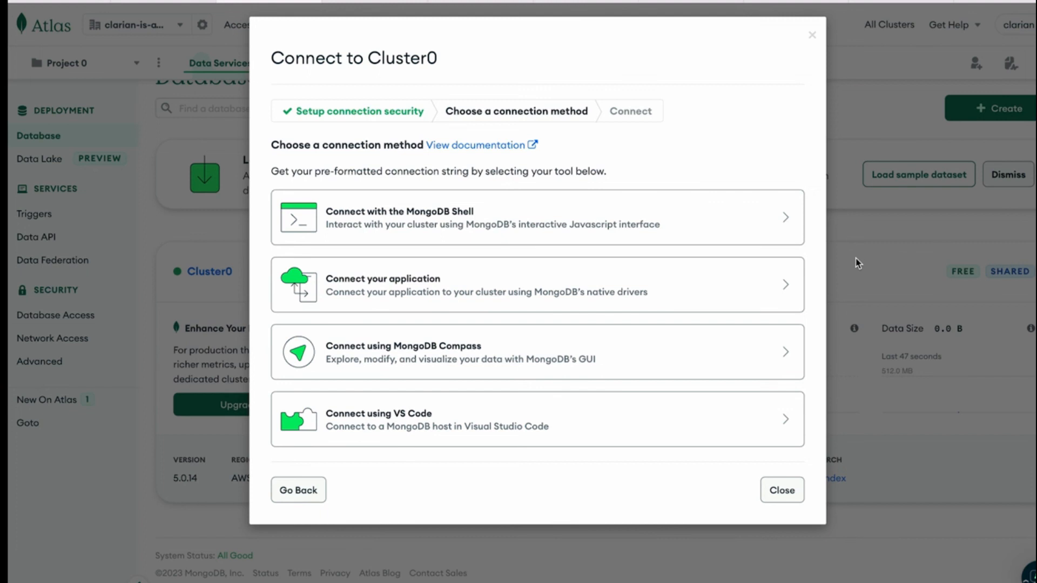
{"action": "left_click", "coordinate": [782, 490]}
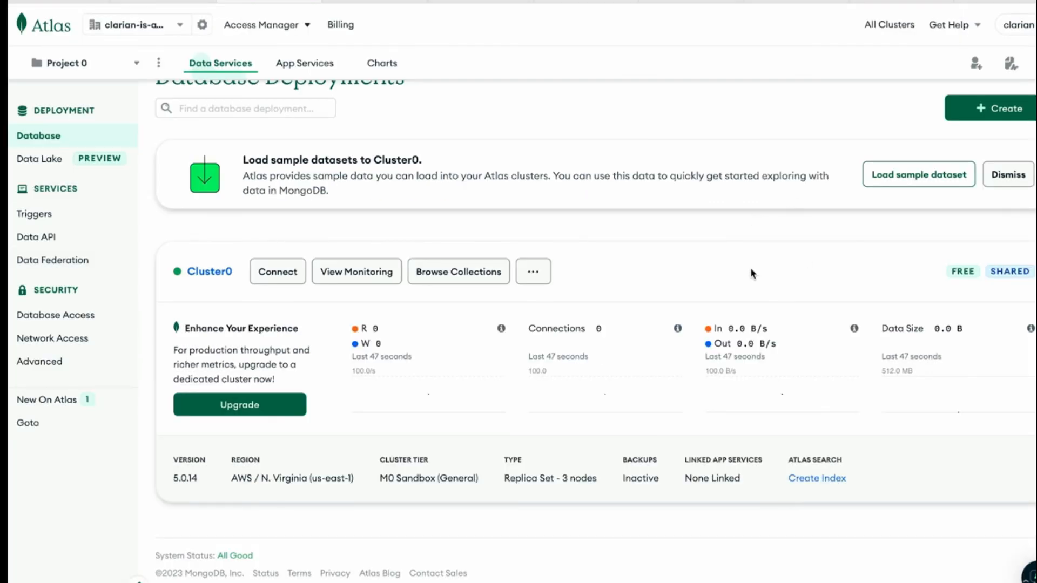